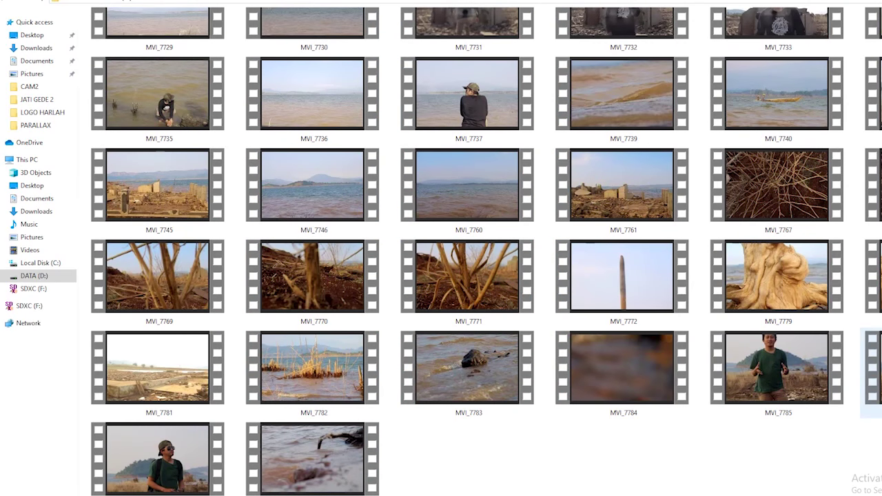
Step: Drag MVI_7787.MOV from File Explorer into the Project panel
{"action": "left_click_drag", "start_coordinate": [872, 373], "coordinate": [138, 494]}
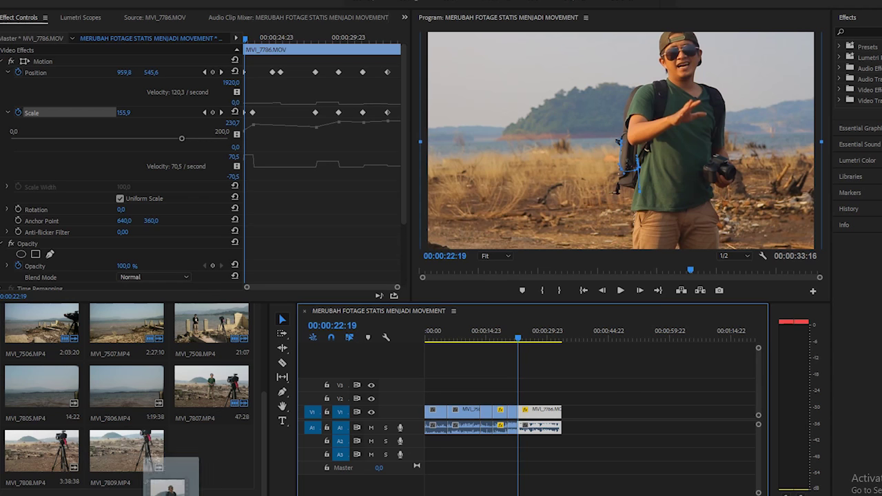
{"action": "left_click_drag", "start_coordinate": [145, 462], "coordinate": [173, 458]}
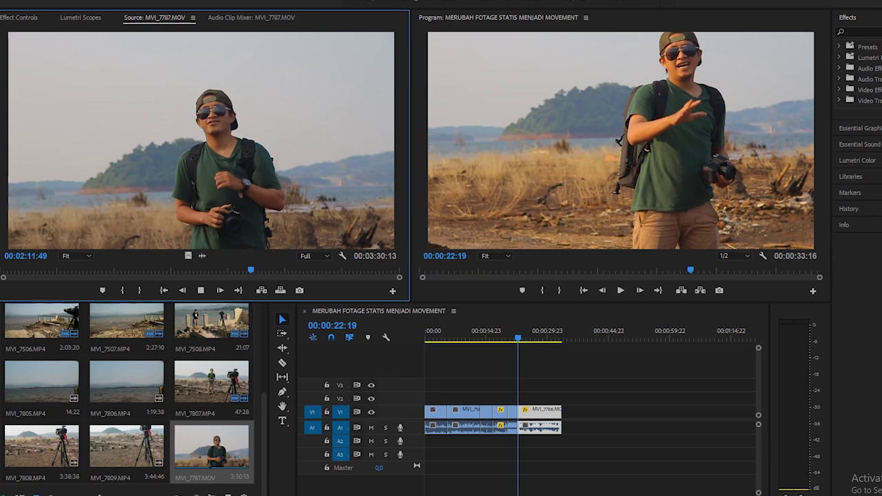
Step: Set an In point partway into MVI_7787.MOV and place it after MVI_7786.MOV
{"action": "key", "text": "i"}
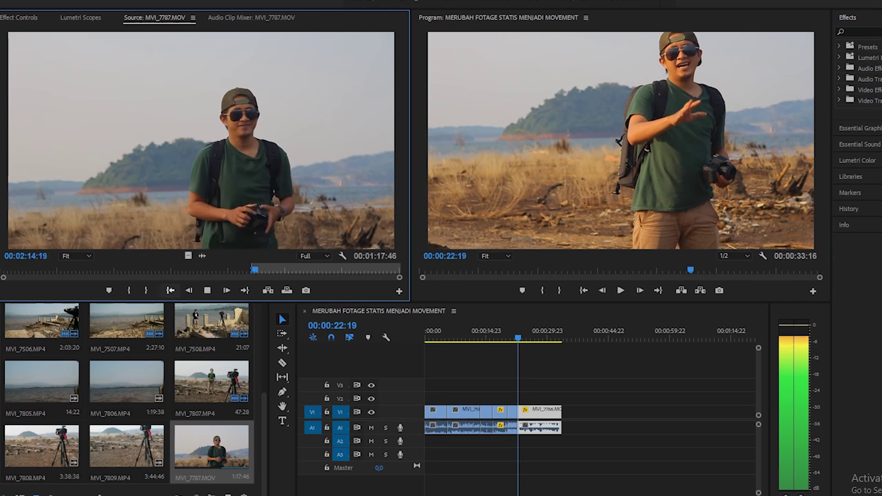
{"action": "key", "text": "space"}
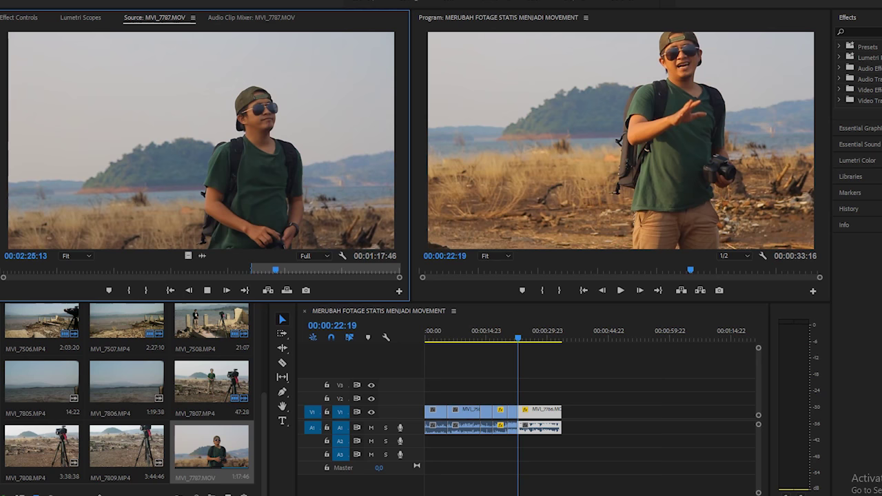
{"action": "key", "text": "i"}
{"action": "key", "text": "space"}
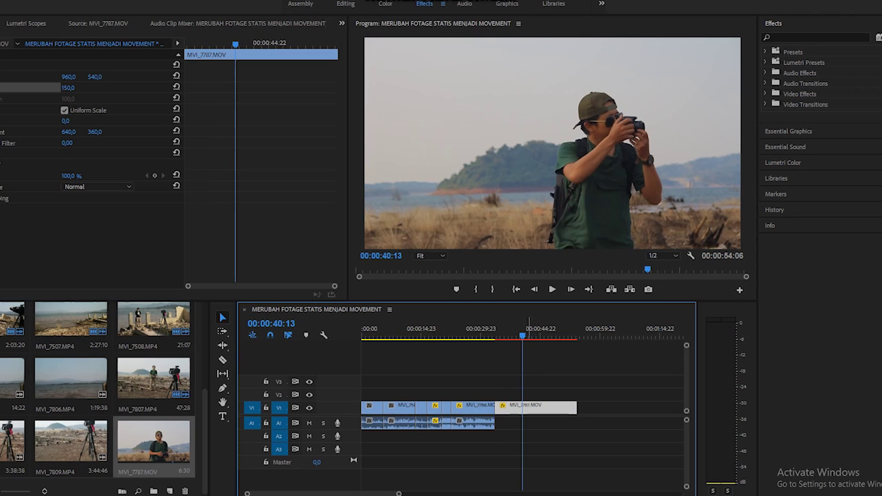
Step: Set MVI_7787.MOV to 48% speed with Optical Flow interpolation and play it back
{"action": "right_click", "coordinate": [527, 406]}
{"action": "left_click", "coordinate": [569, 320]}
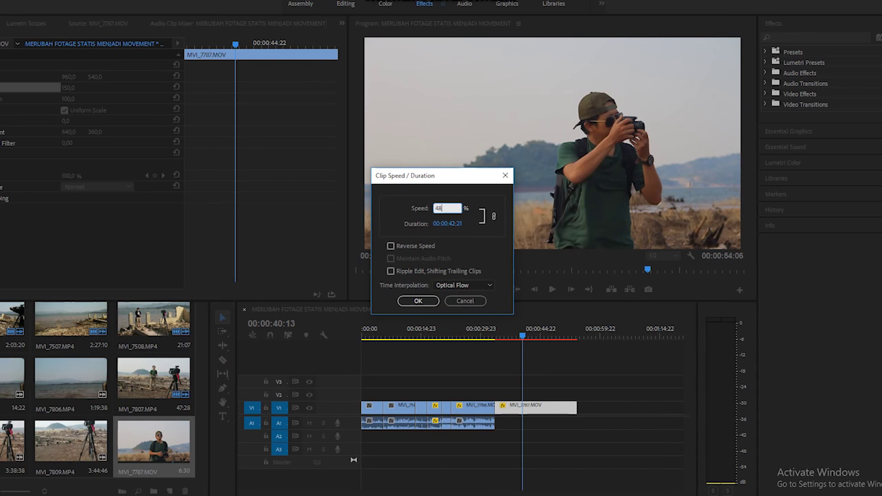
{"action": "key", "text": "Return"}
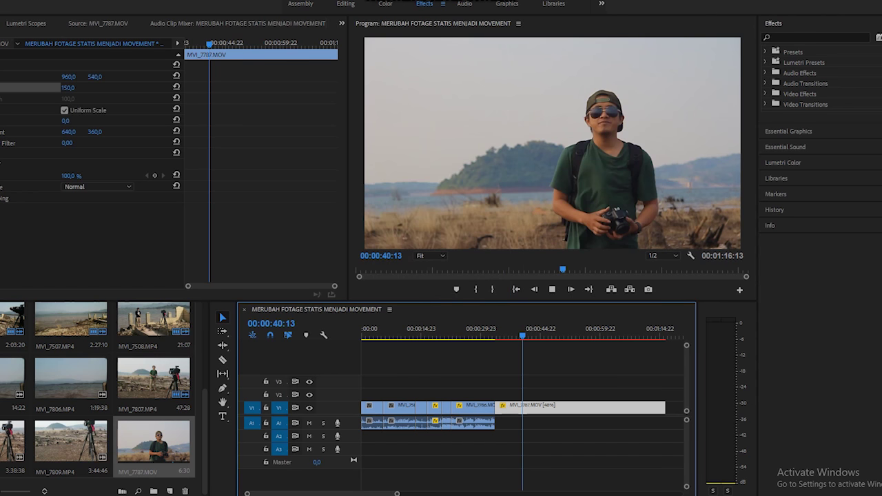
{"action": "key", "text": "space"}
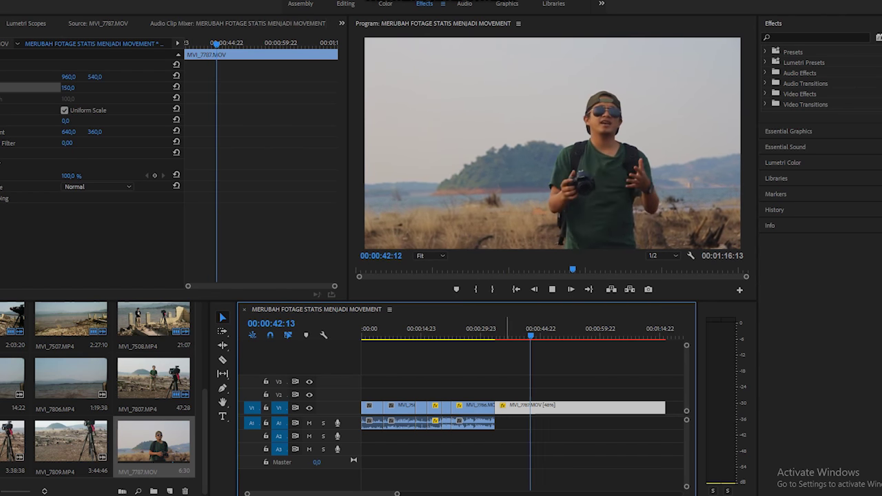
{"action": "key", "text": "Up"}
Step: Keyframe MVI_7787.MOV's Rotation to 8 degrees and Scale to about 197%
{"action": "key", "text": "space"}
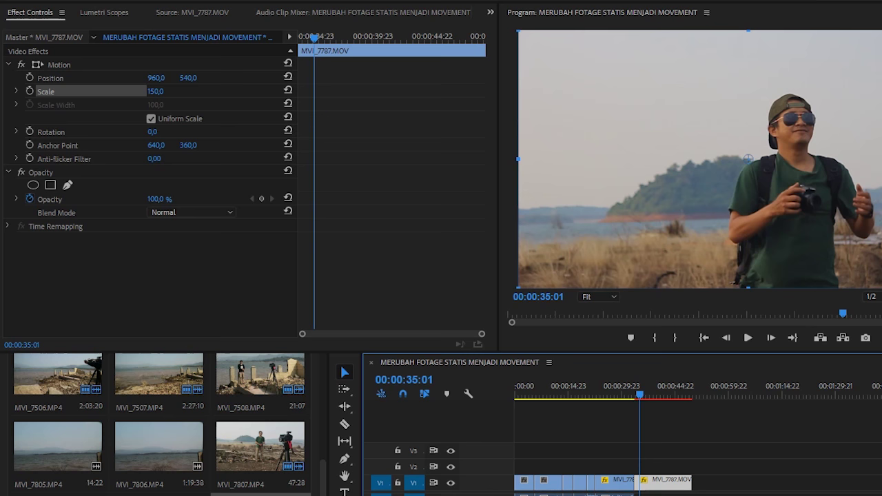
{"action": "left_click", "coordinate": [15, 132]}
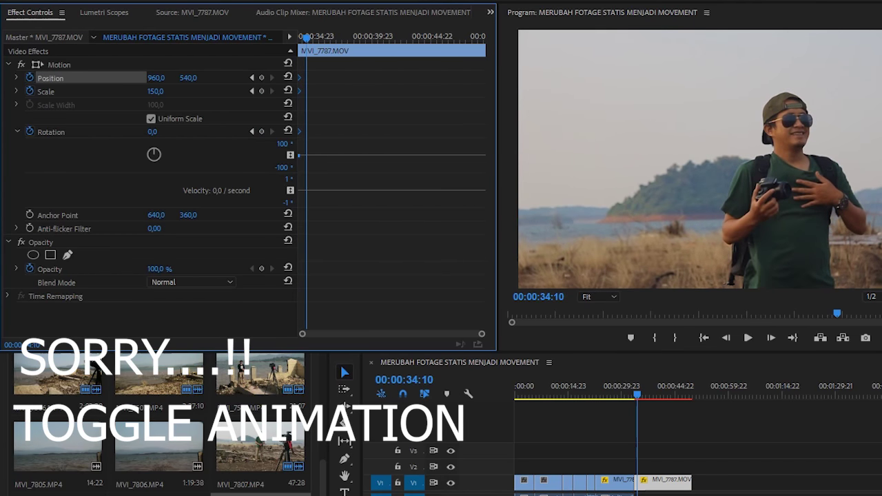
{"action": "left_click_drag", "start_coordinate": [153, 132], "coordinate": [158, 132]}
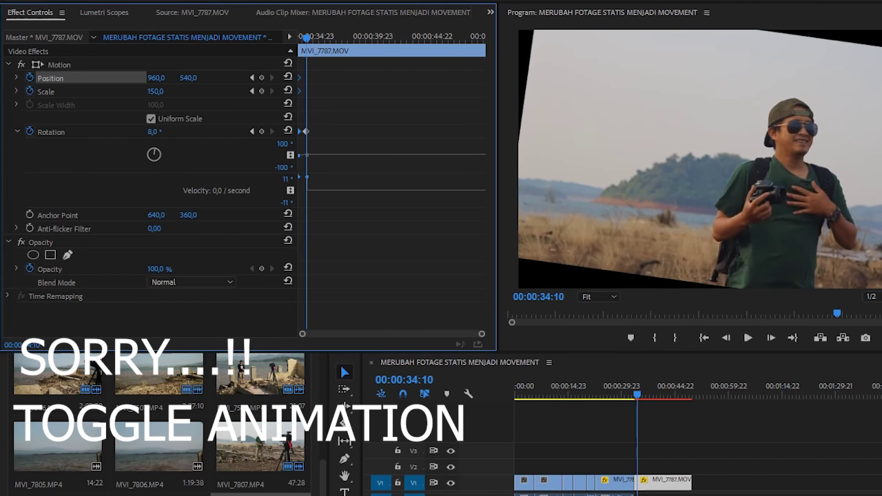
{"action": "left_click_drag", "start_coordinate": [155, 91], "coordinate": [188, 91]}
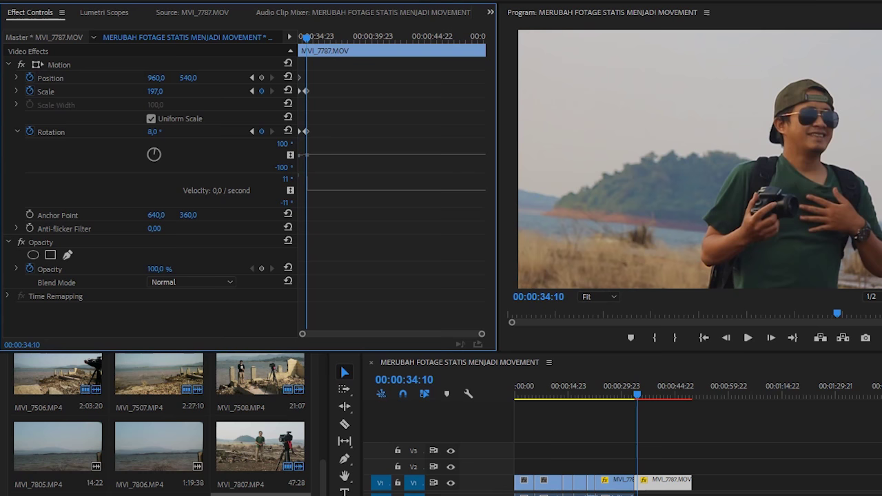
Step: Review the keyframed zoom and tilt forwards and in reverse, then load MVI_7806.MP4 as source
{"action": "key", "text": "space"}
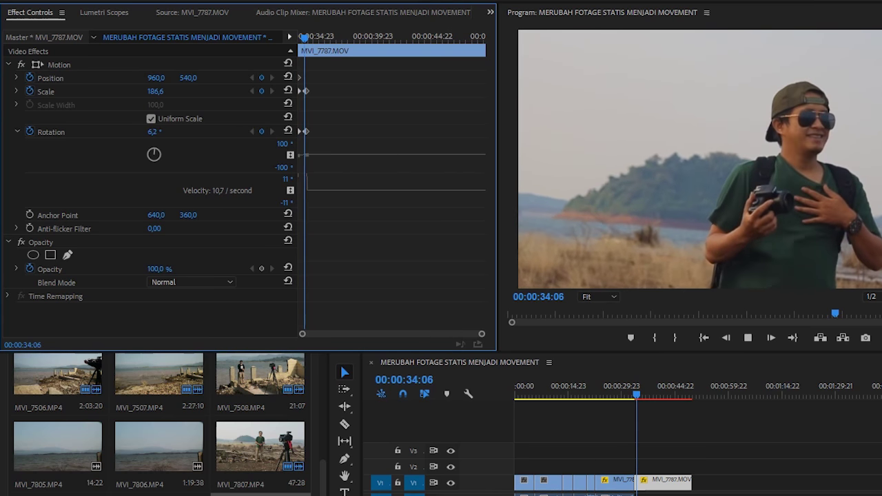
{"action": "key", "text": "space"}
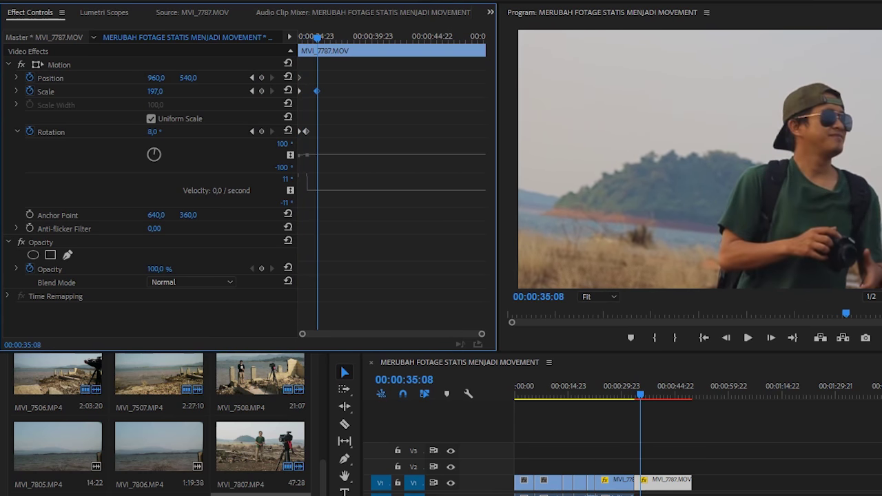
{"action": "key", "text": "j"}
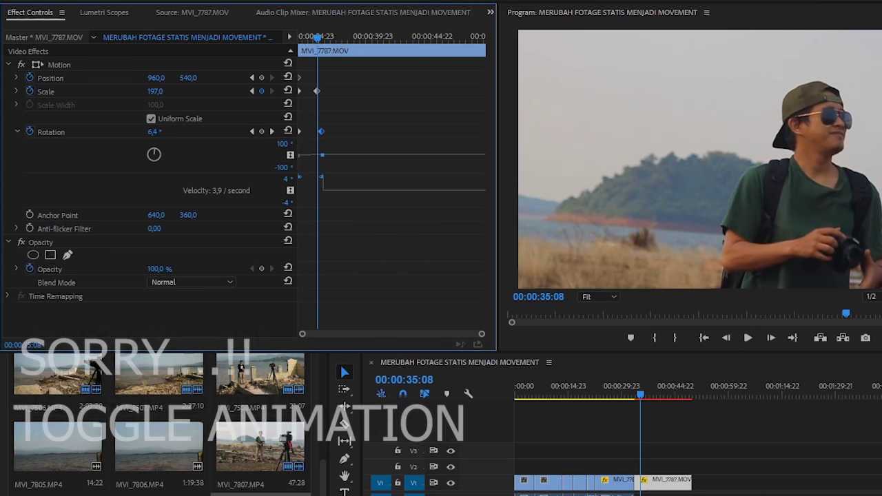
{"action": "key", "text": "k"}
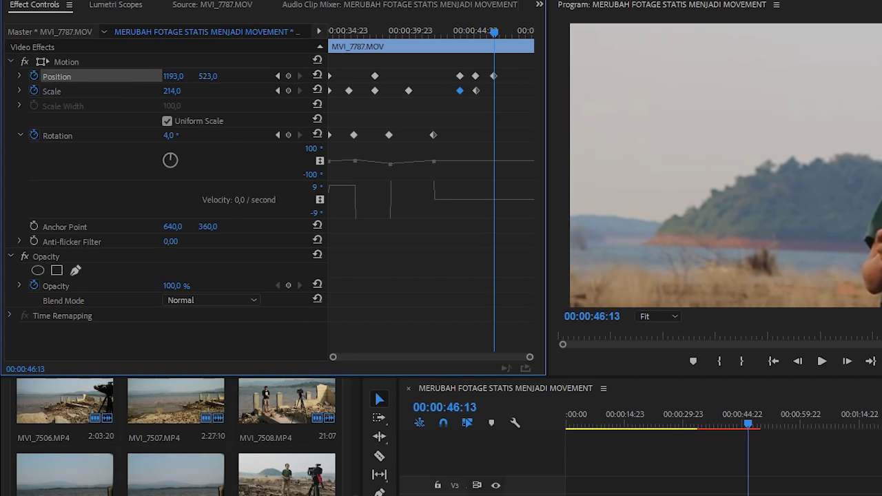
{"action": "key", "text": "space"}
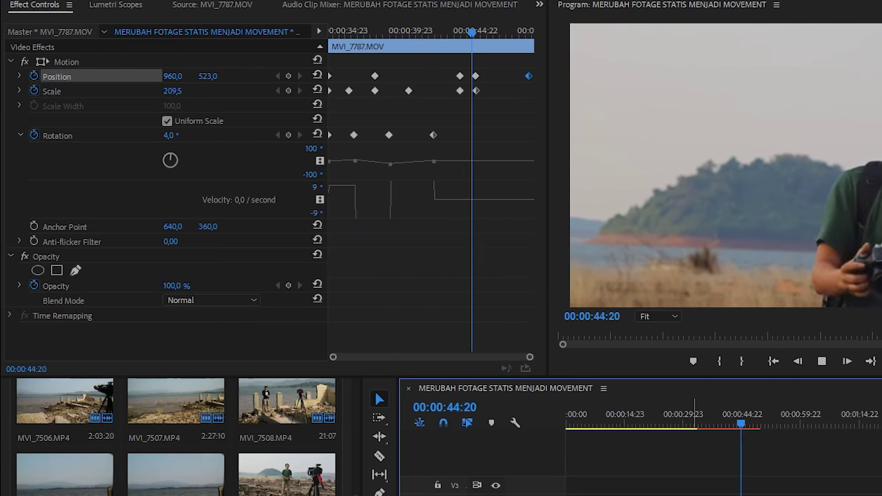
{"action": "scroll", "coordinate": [176, 438], "scroll_direction": "down", "scroll_amount": 1}
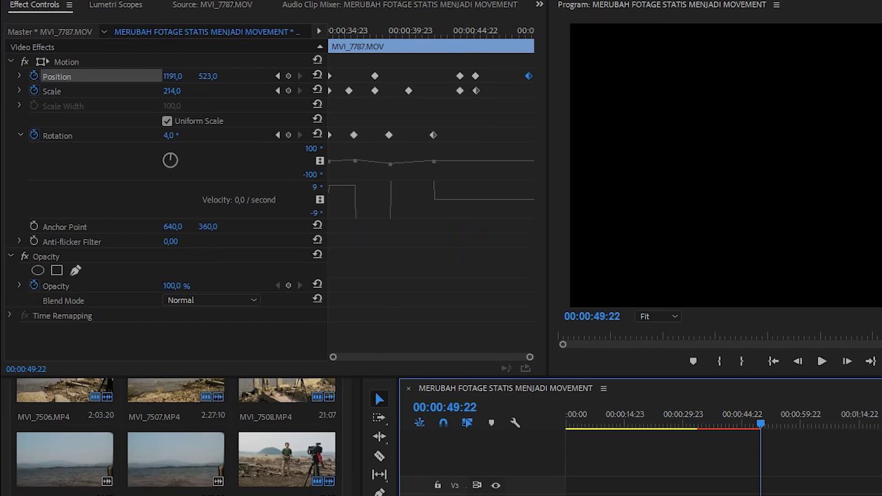
{"action": "double_click", "coordinate": [176, 459]}
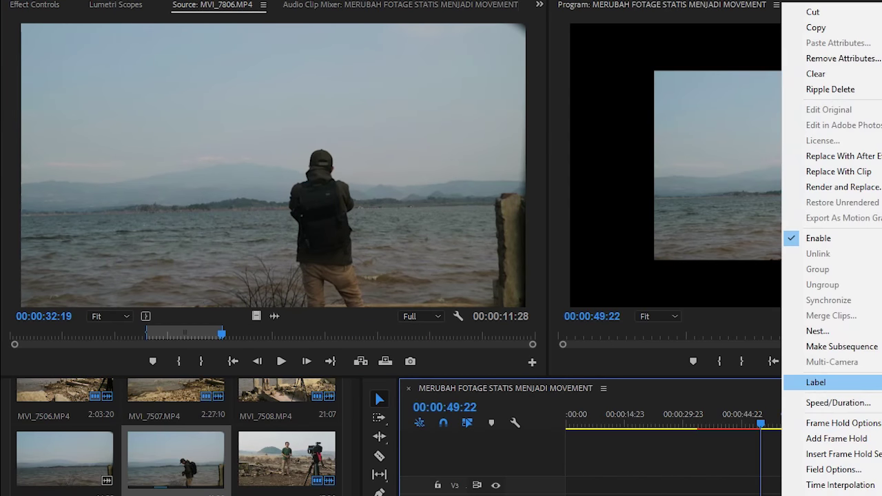
Step: Slow MVI_7806.MP4 to 48% speed and play it back
{"action": "type", "text": "48"}
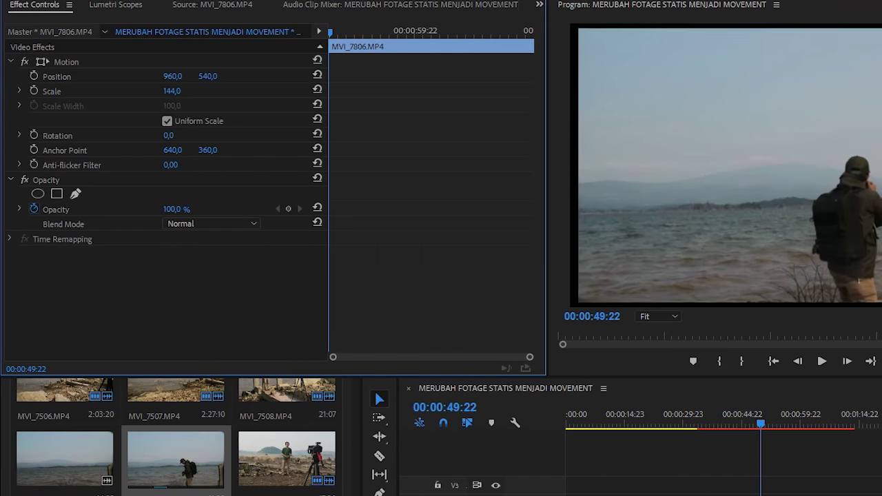
{"action": "key", "text": "space"}
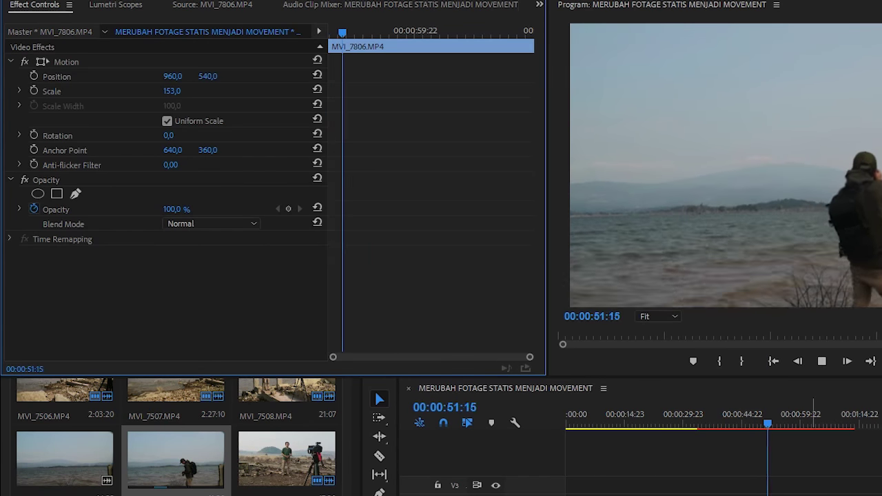
{"action": "key", "text": "space"}
Step: Keyframe MVI_7806's Position and Scale, zooming to 229%, and preview the camera move
{"action": "left_click", "coordinate": [20, 135]}
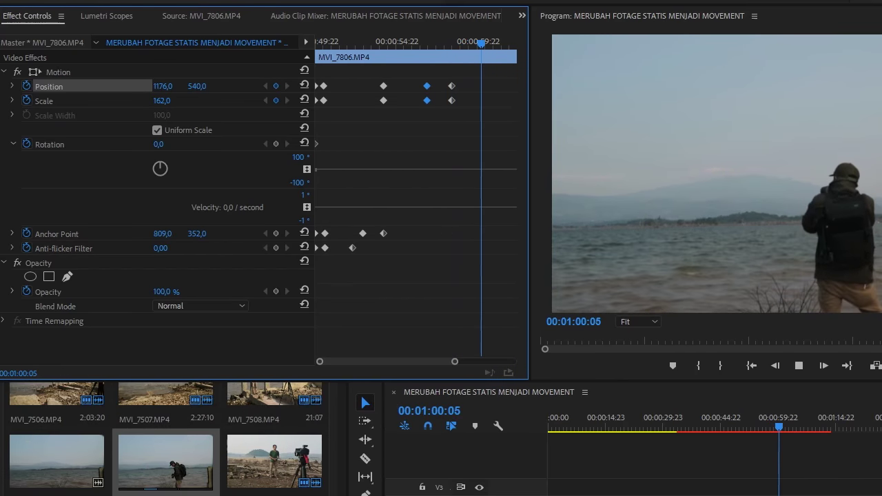
{"action": "left_click", "coordinate": [43, 101]}
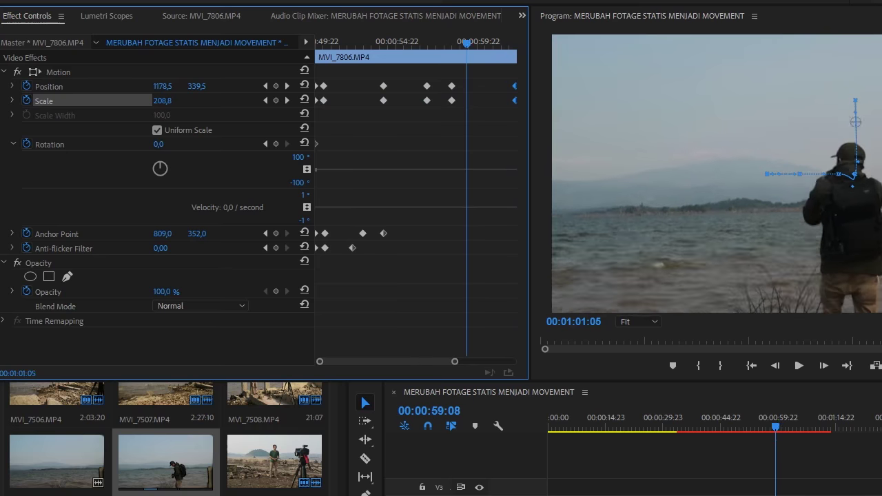
{"action": "key", "text": "space"}
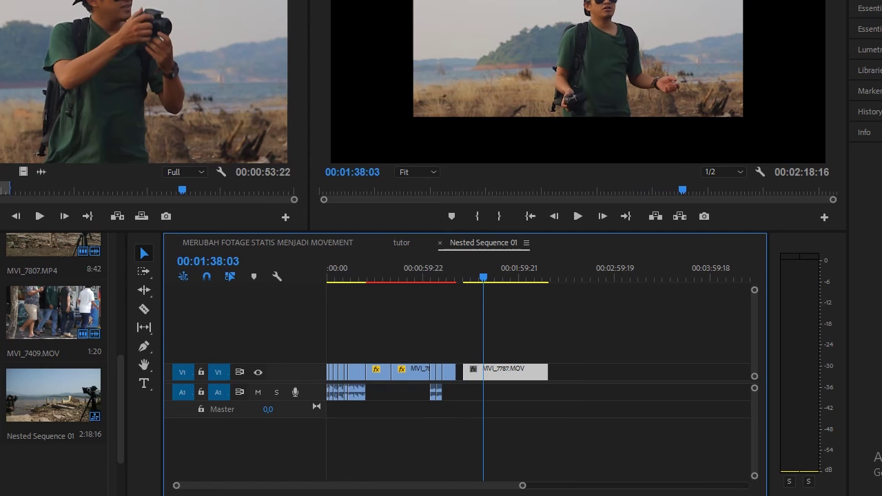
Step: Search 'hand' in Effects and apply Handheld Camera - Long Lens to MVI_7787.MOV, then play it
{"action": "key", "text": "shift+5"}
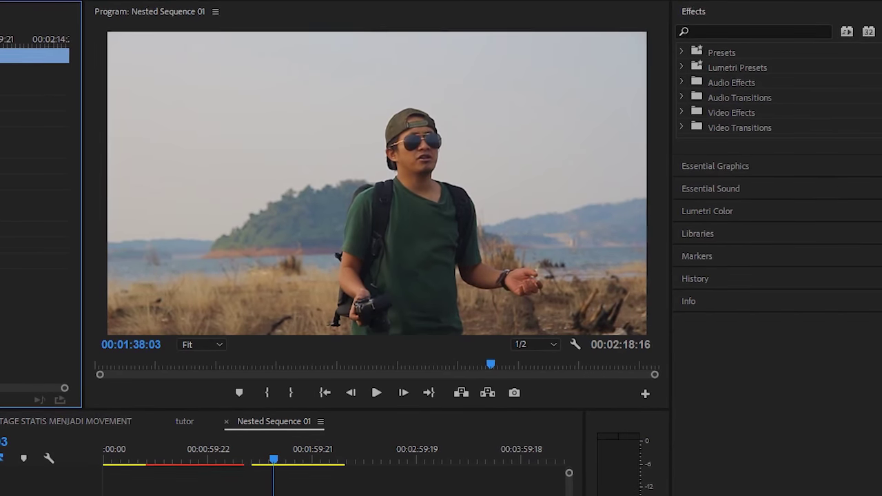
{"action": "key", "text": "shift+7"}
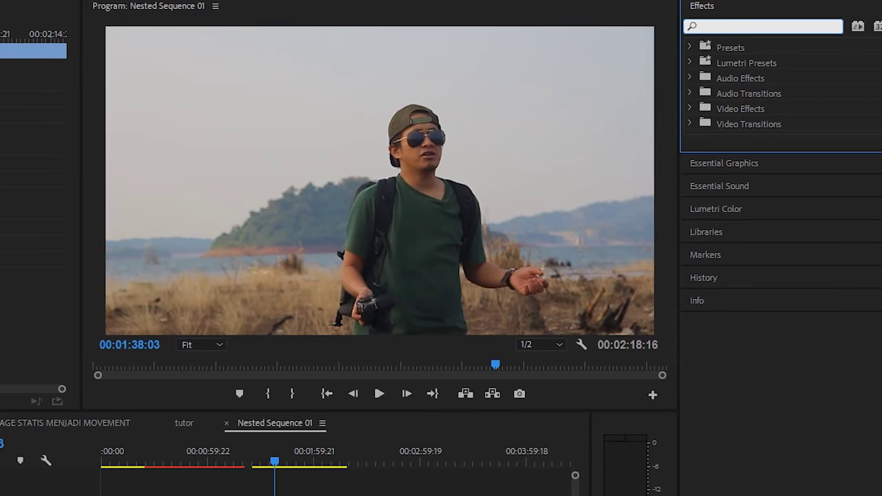
{"action": "type", "text": "heand"}
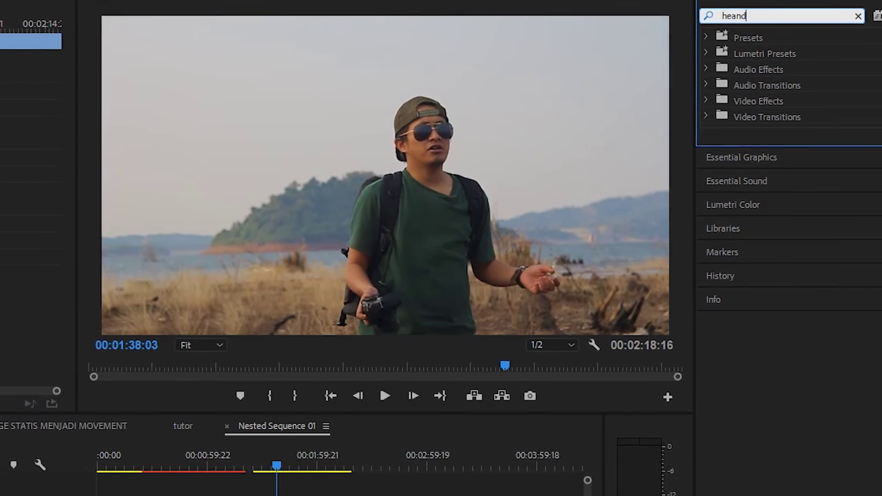
{"action": "key", "text": "BackSpace"}
{"action": "key", "text": "BackSpace"}
{"action": "key", "text": "BackSpace"}
{"action": "key", "text": "BackSpace"}
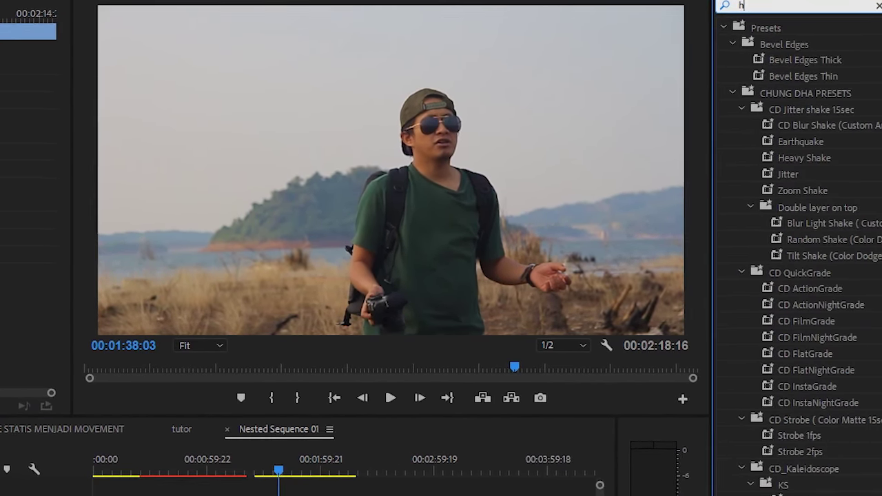
{"action": "type", "text": "and"}
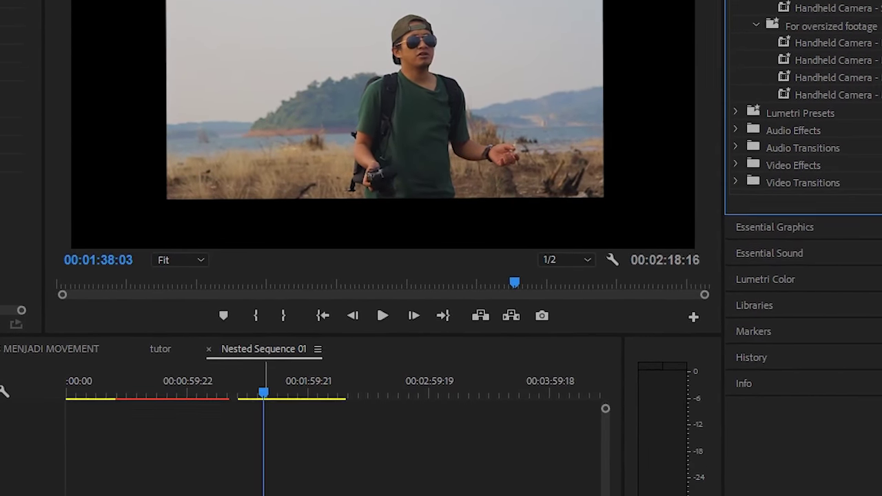
{"action": "key", "text": "space"}
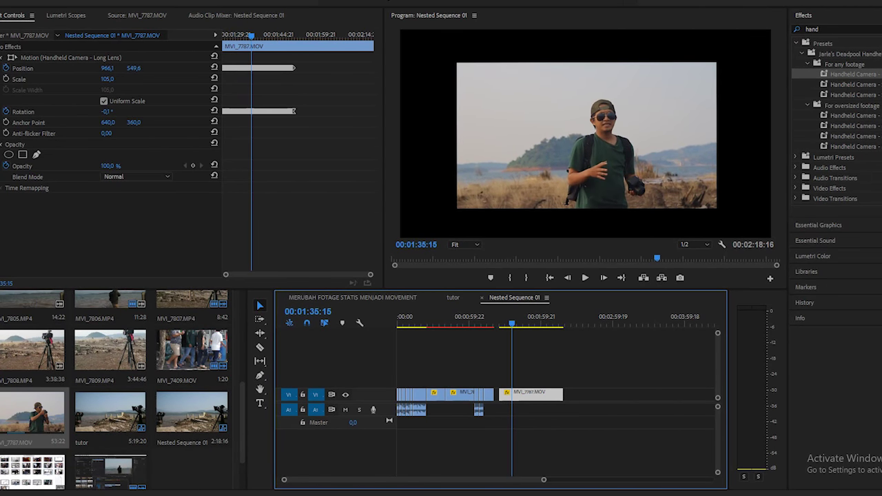
Step: Scale the shaking MVI_7787.MOV to 154% and preview it
{"action": "key", "text": "space"}
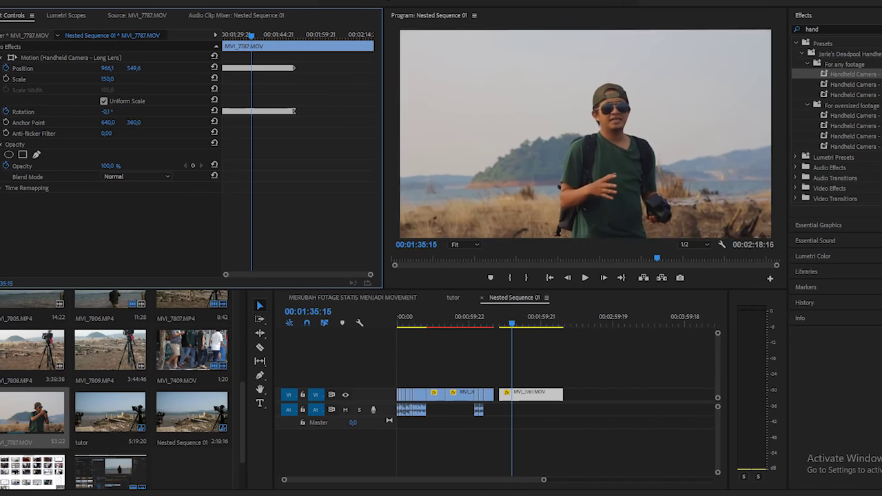
{"action": "key", "text": "space"}
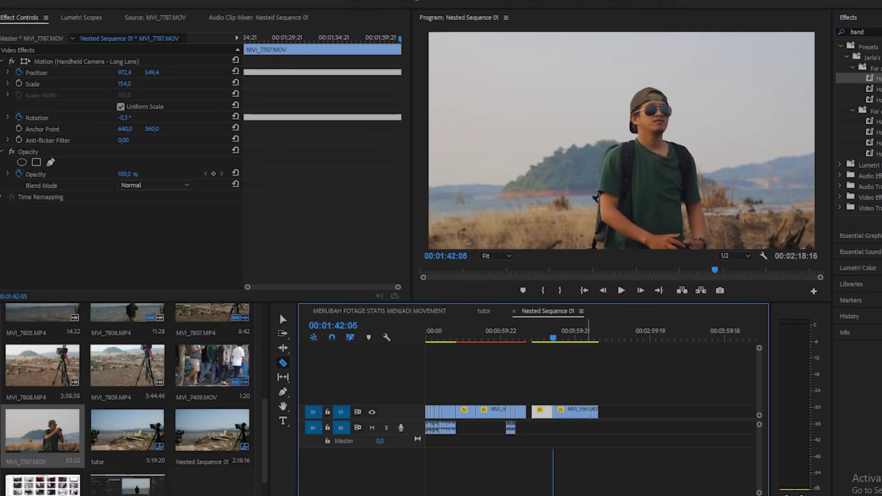